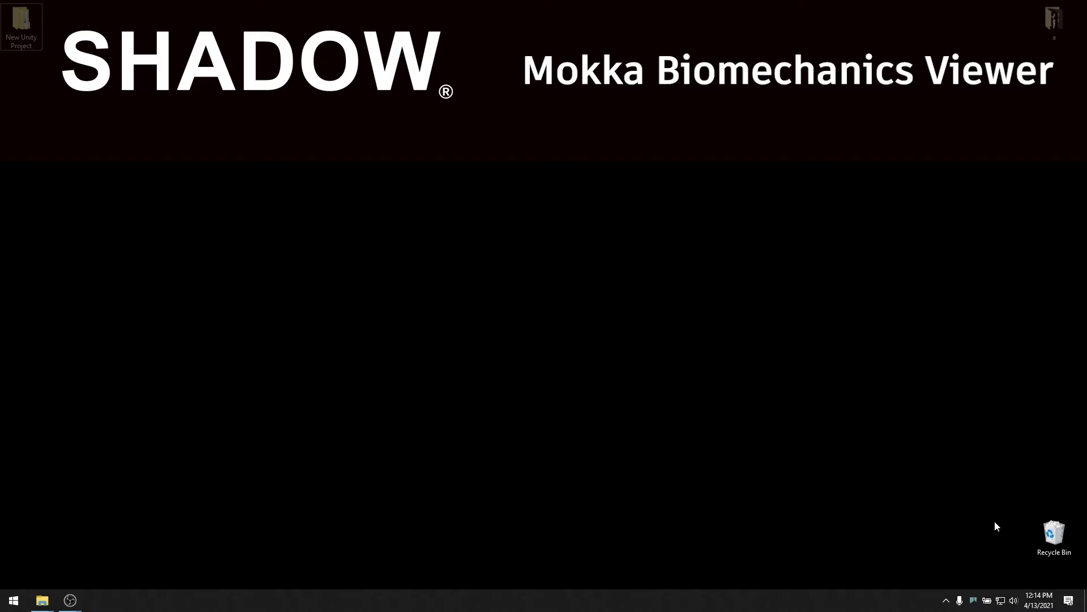
Step: Connect to the Shadow Wi-Fi network and open the Shadow app from its tray icon
click(1000, 599)
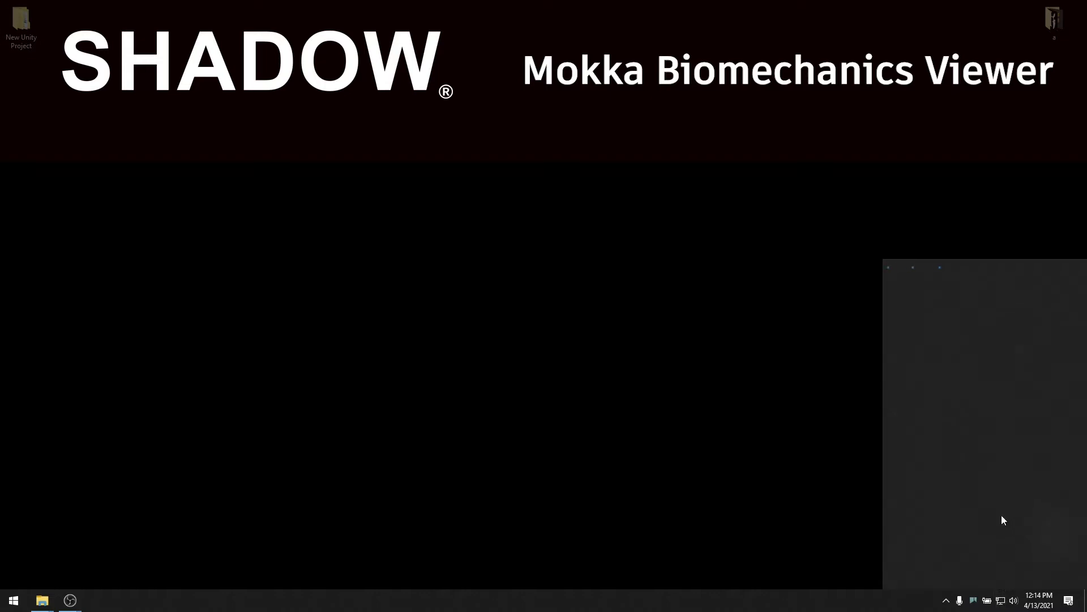
click(967, 320)
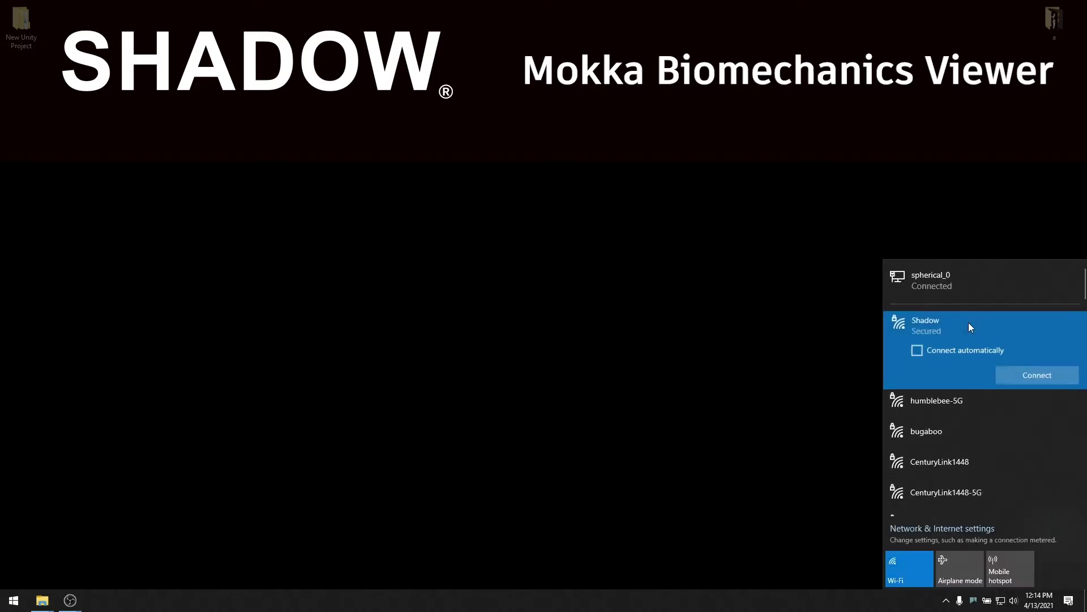
click(1011, 375)
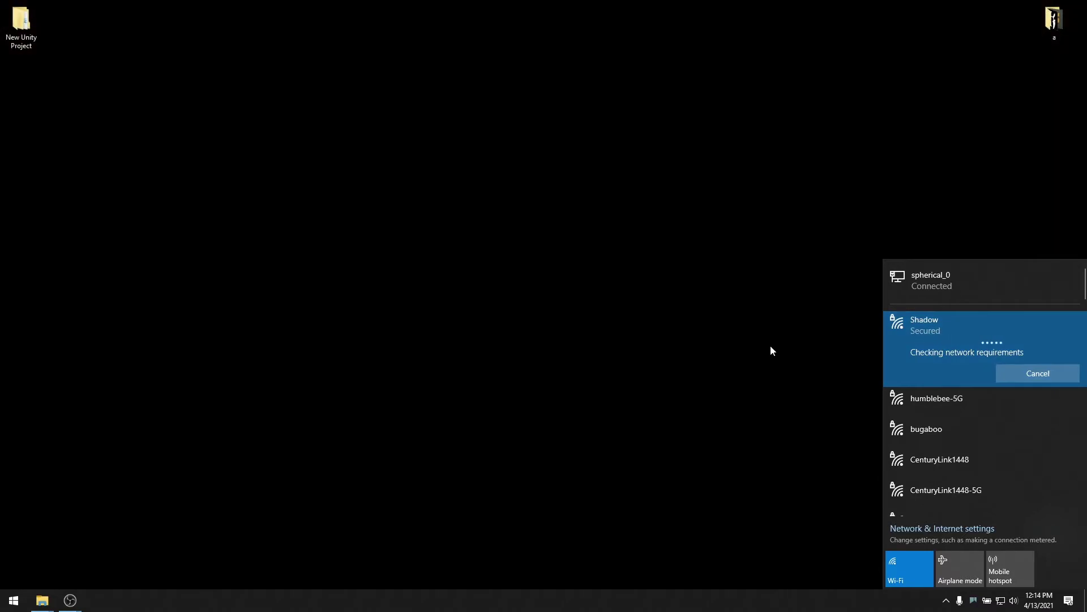
key(Escape)
right_click(973, 601)
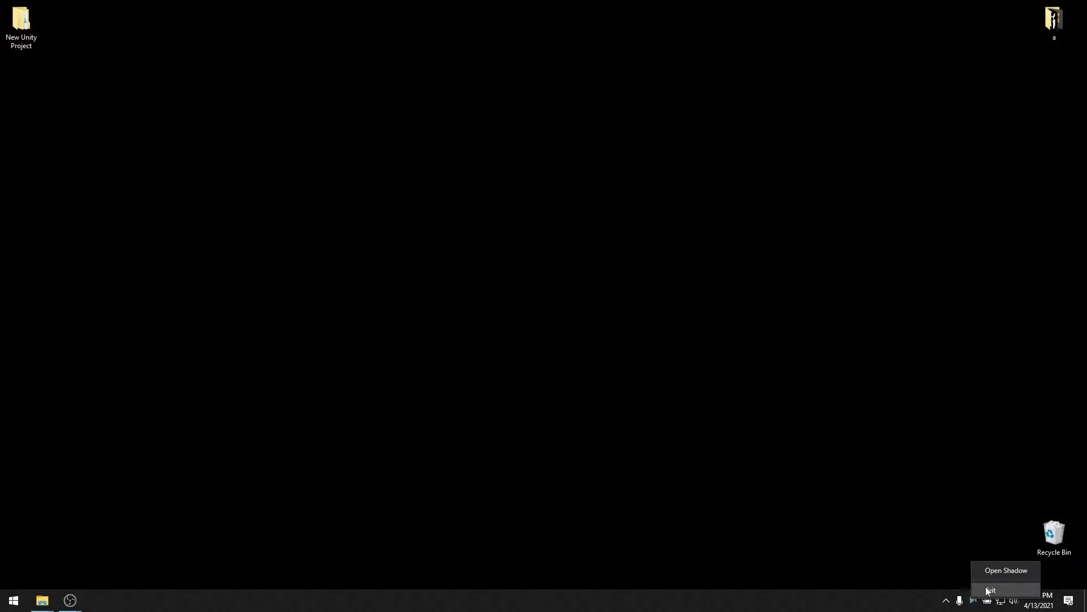
click(993, 569)
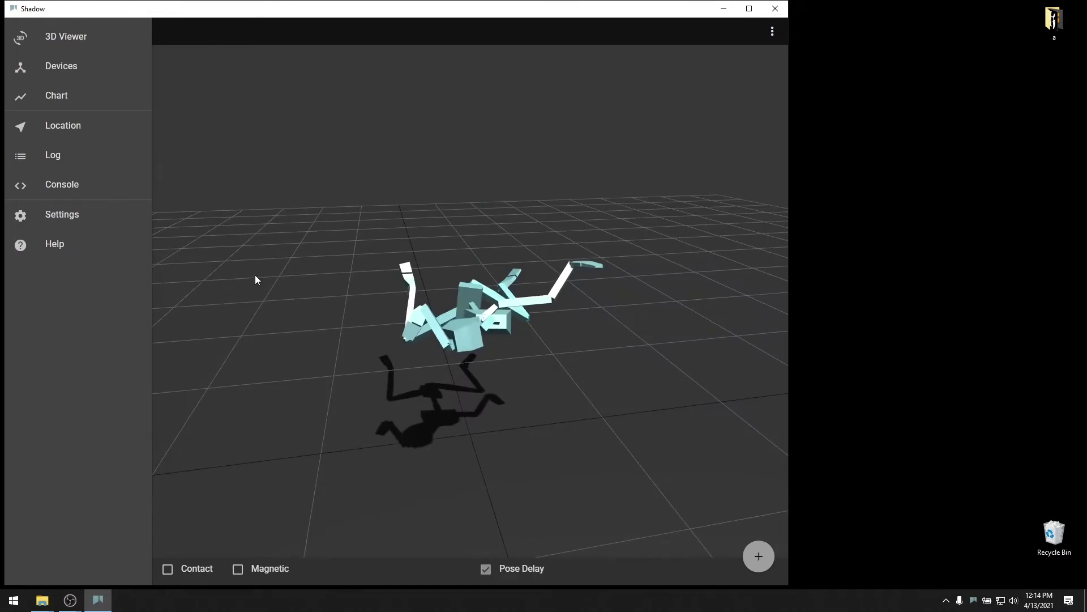
Step: Check the connected devices, then create a rest pose so the 3D Viewer skeleton stands upright
click(46, 66)
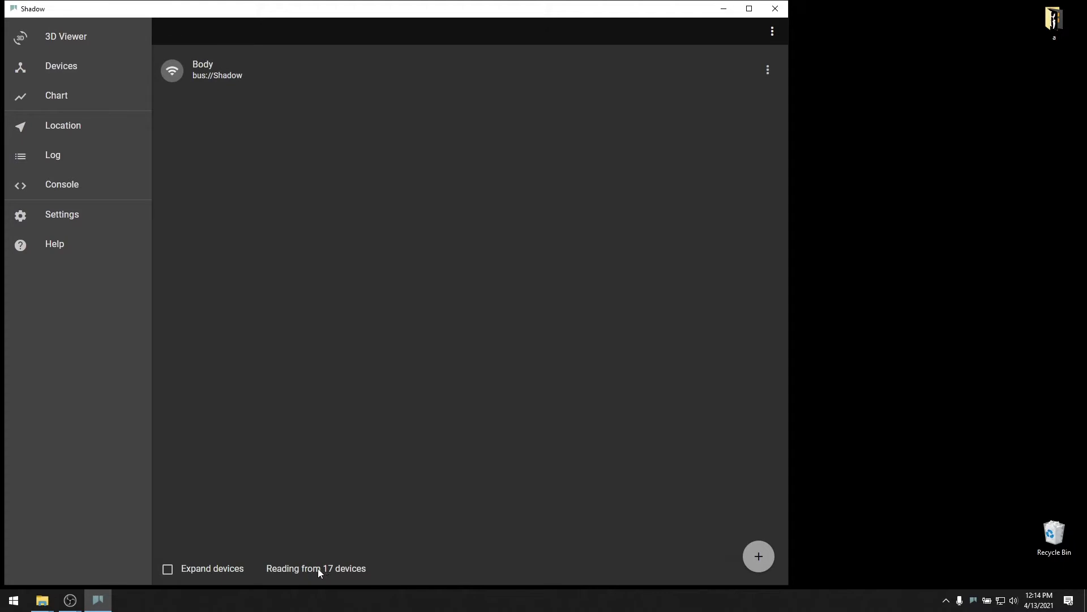
click(108, 42)
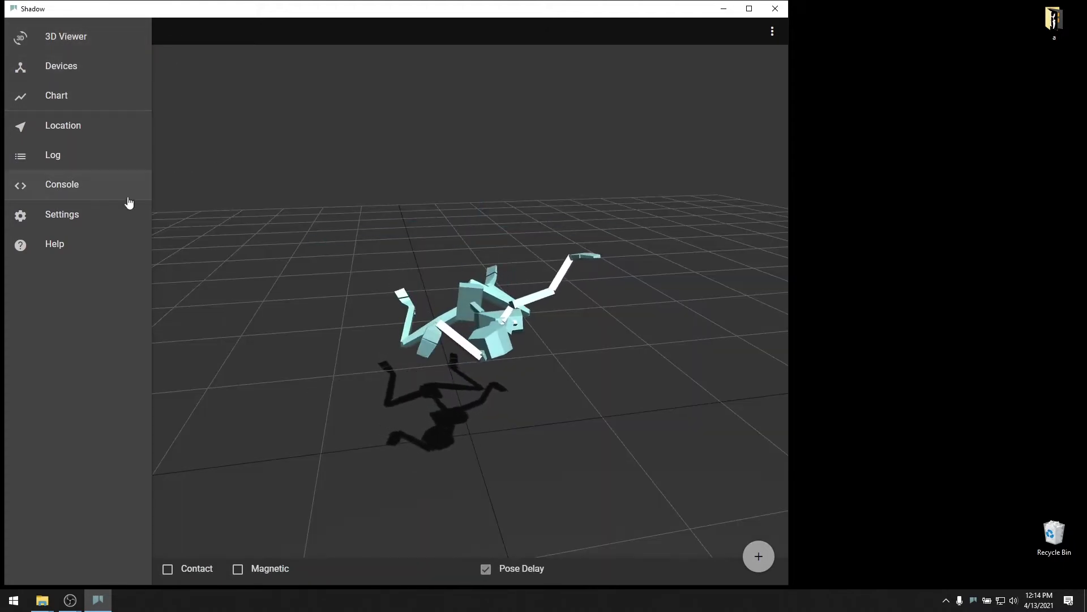
click(759, 554)
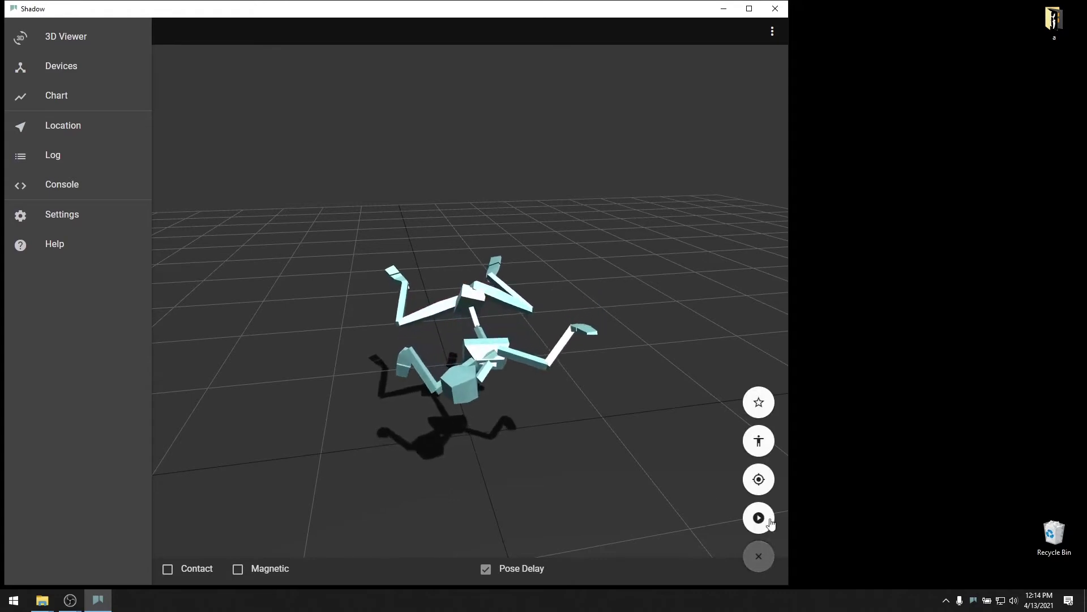
click(764, 445)
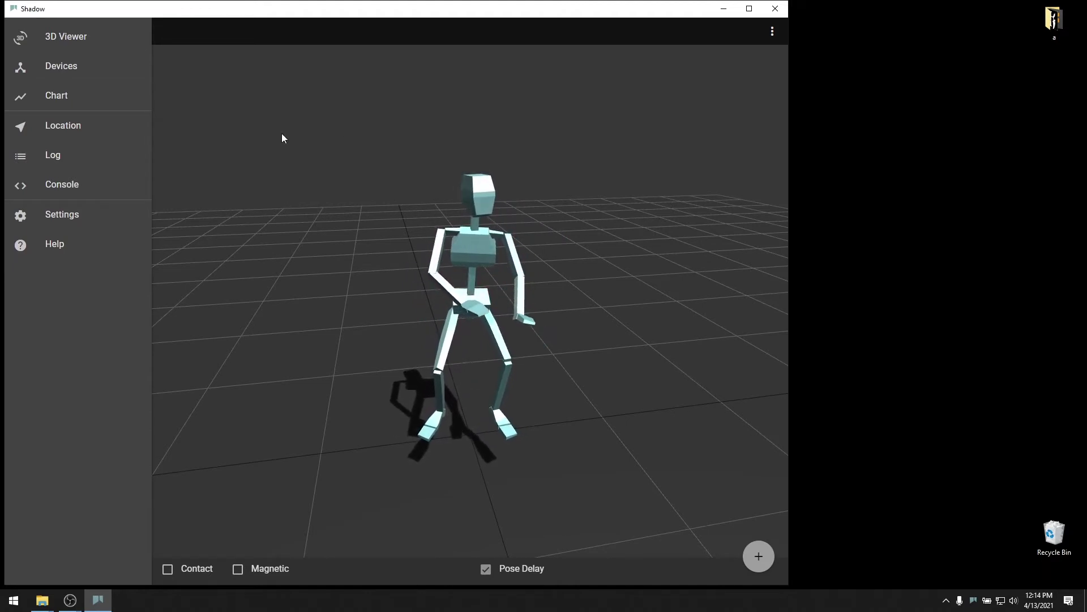
Step: Set Shadow's export file type to C3D (Coordinate 3D) in Settings, then show the Devices list
click(101, 218)
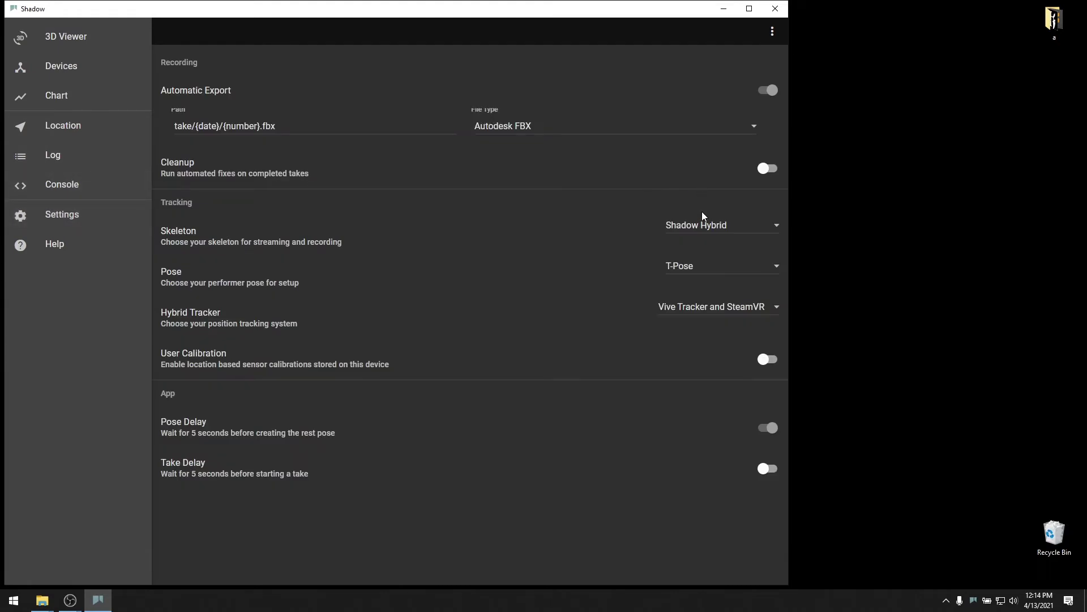
click(620, 134)
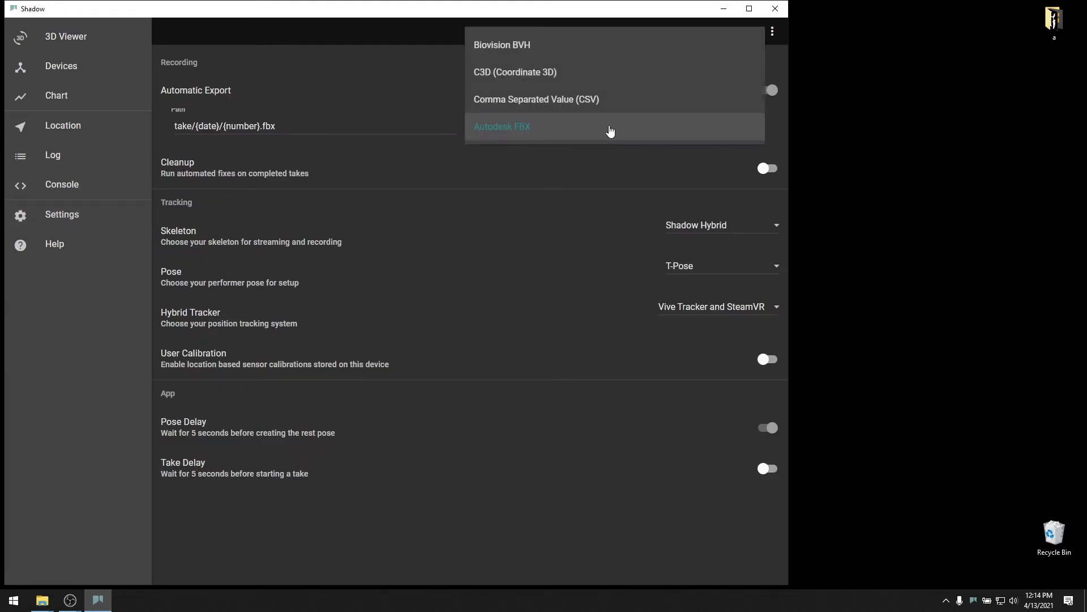
click(526, 73)
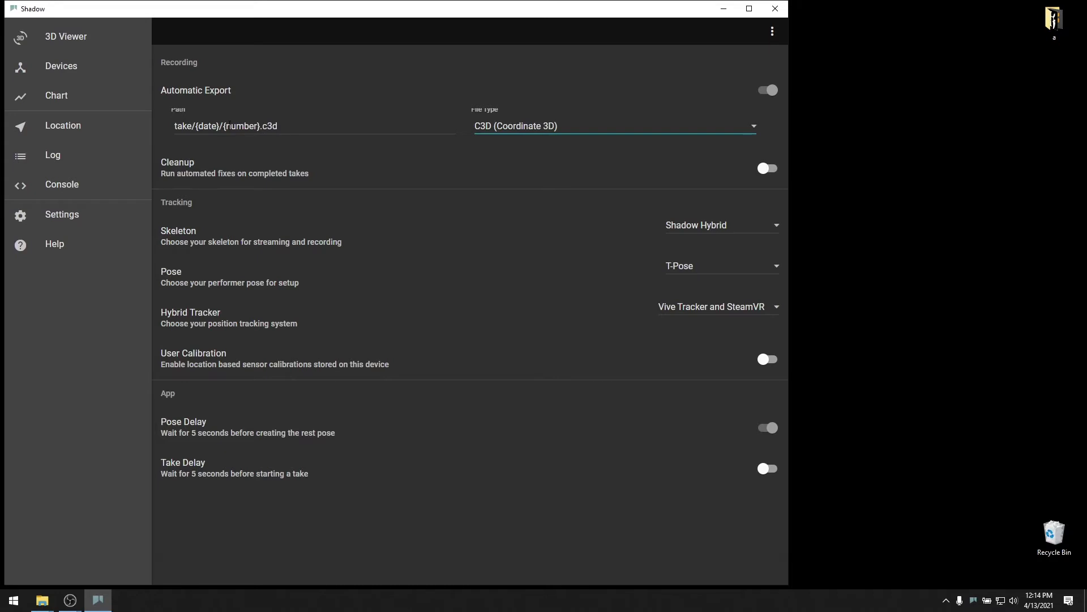
click(97, 69)
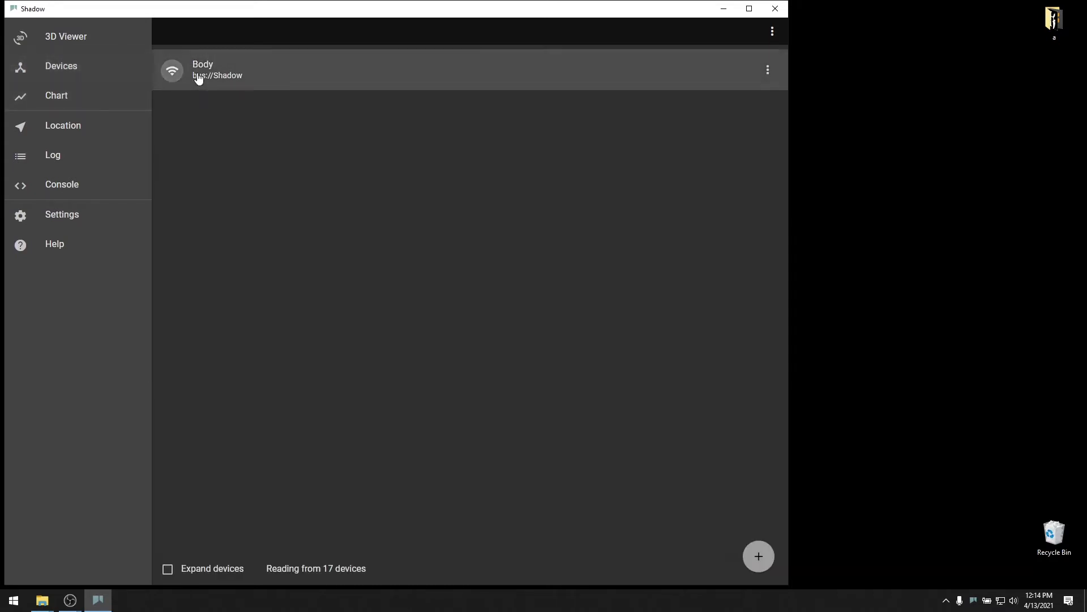
Step: Record a take in the 3D Viewer, stop it to export 0002.c3d, then open File Explorer
click(107, 40)
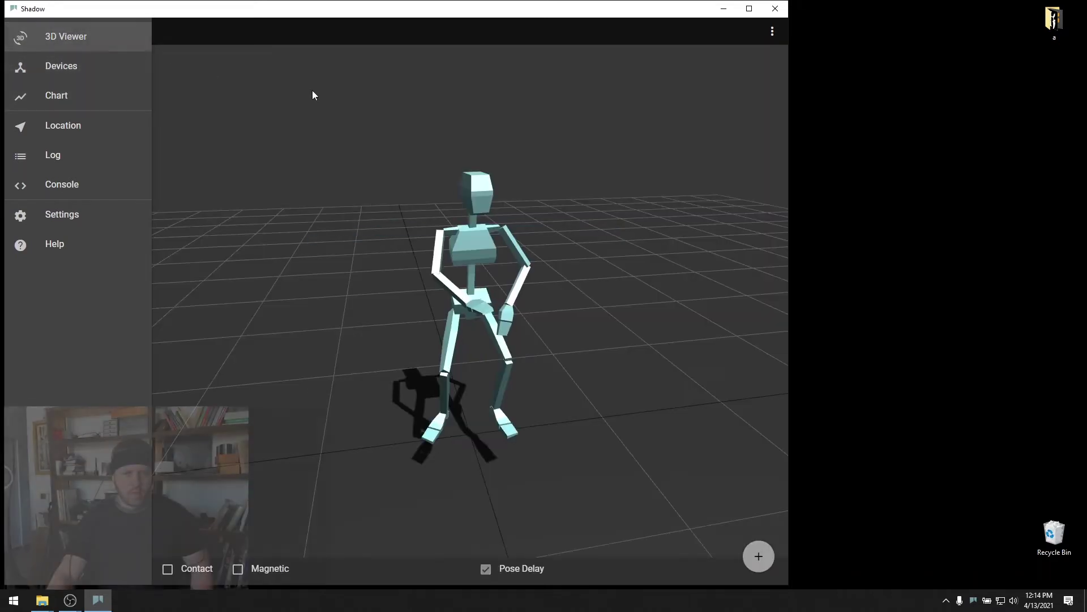
click(760, 557)
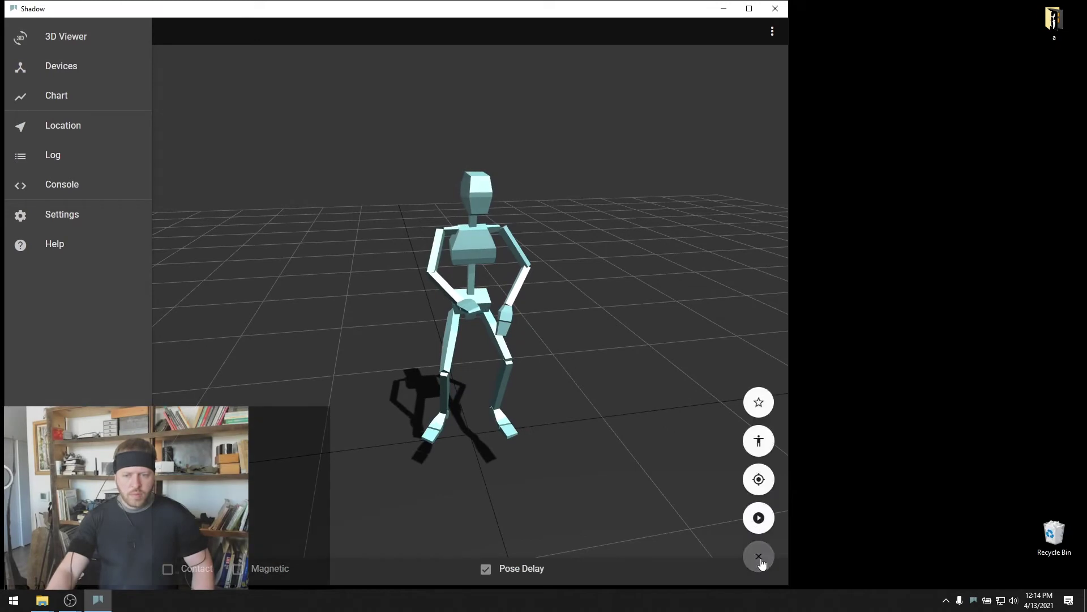
click(759, 518)
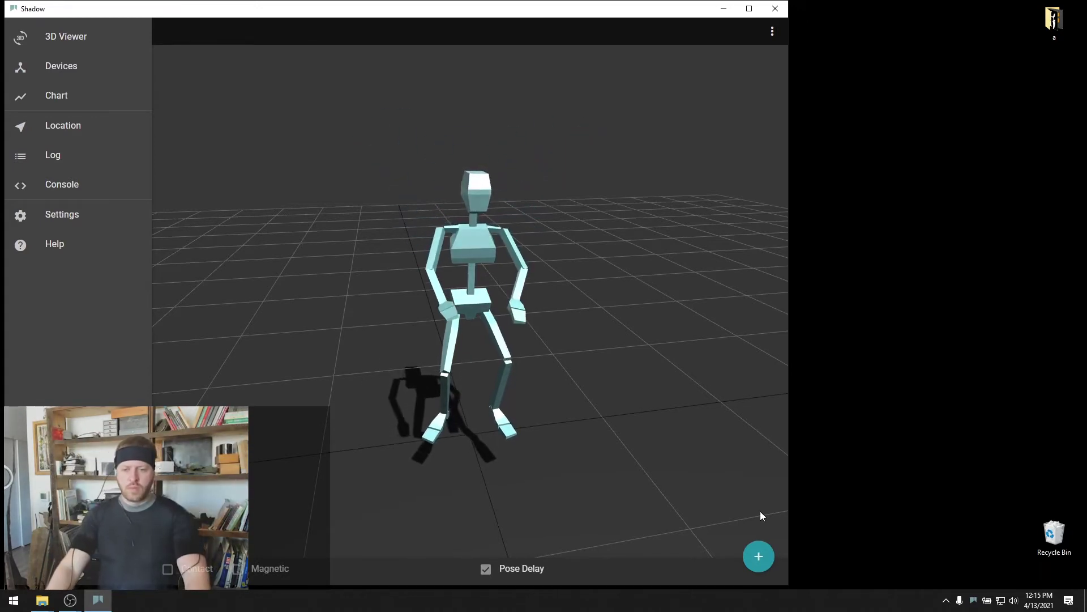
click(759, 551)
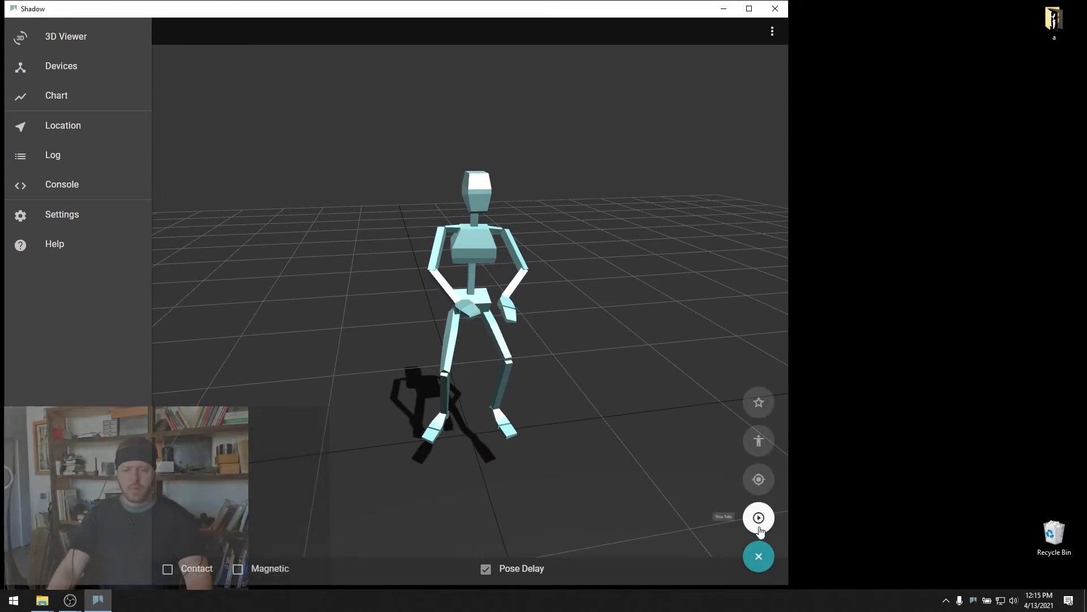
click(759, 518)
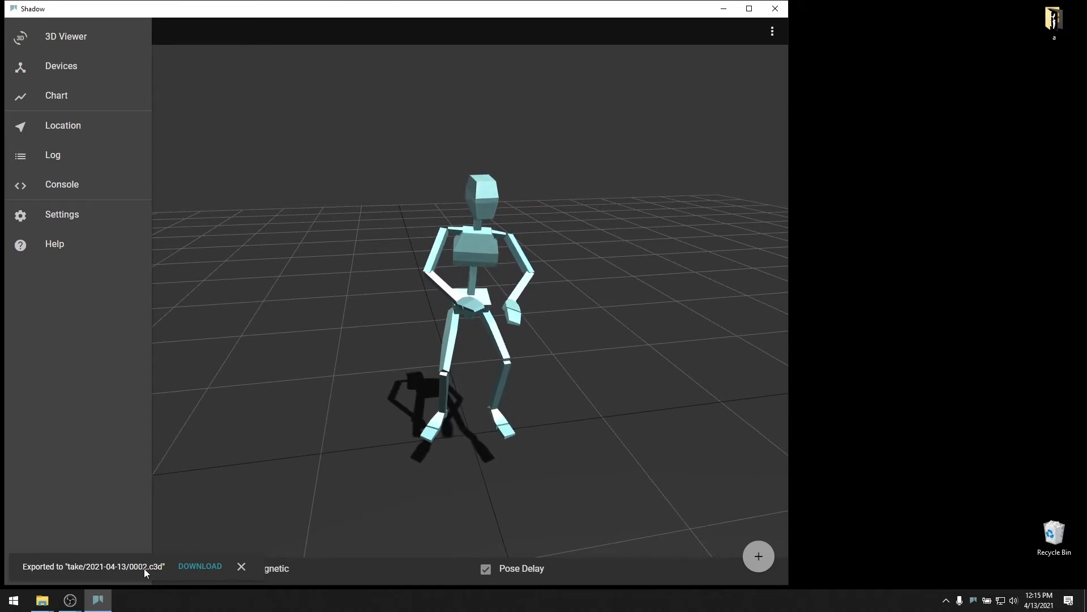
key(super+e)
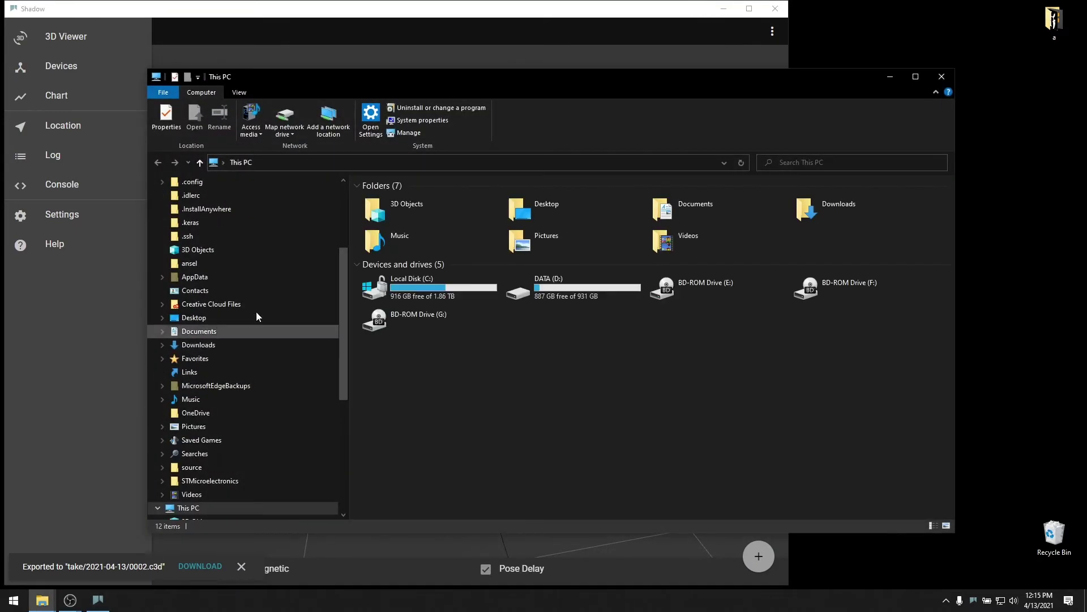
Step: Browse to Documents\Motion\take\2021-04-13, select 0002.c3d, and search Start for 'mokka'
scroll(283, 243, up, 2)
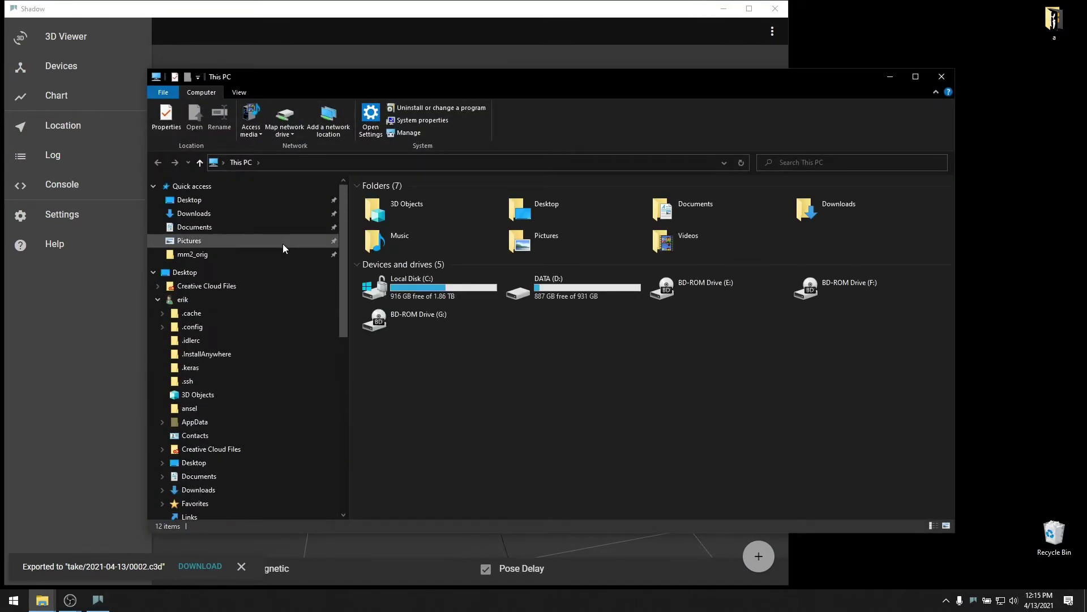
click(244, 228)
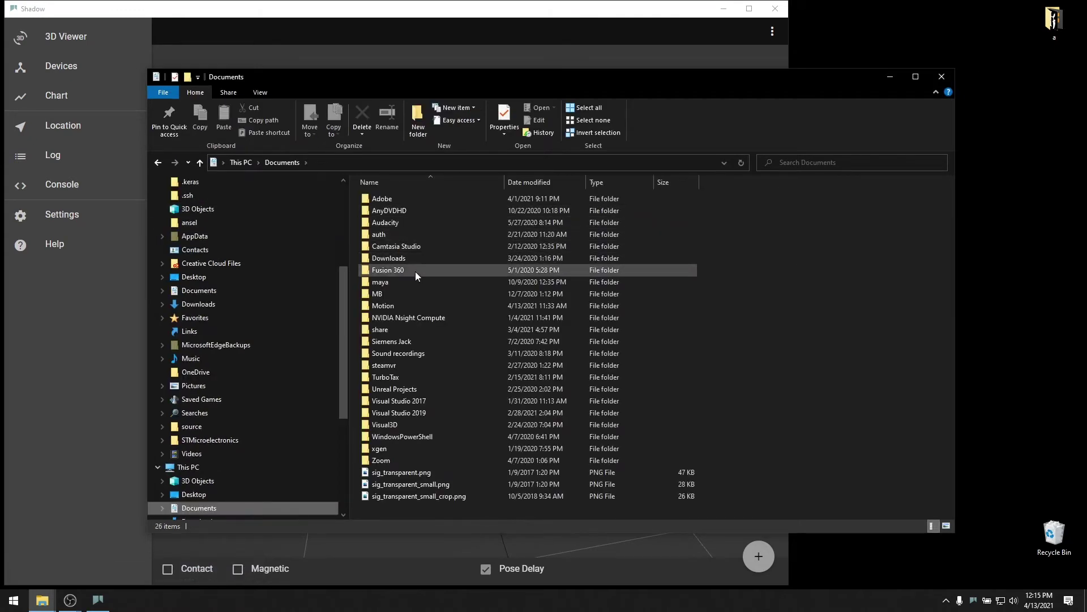
click(397, 306)
double_click(396, 305)
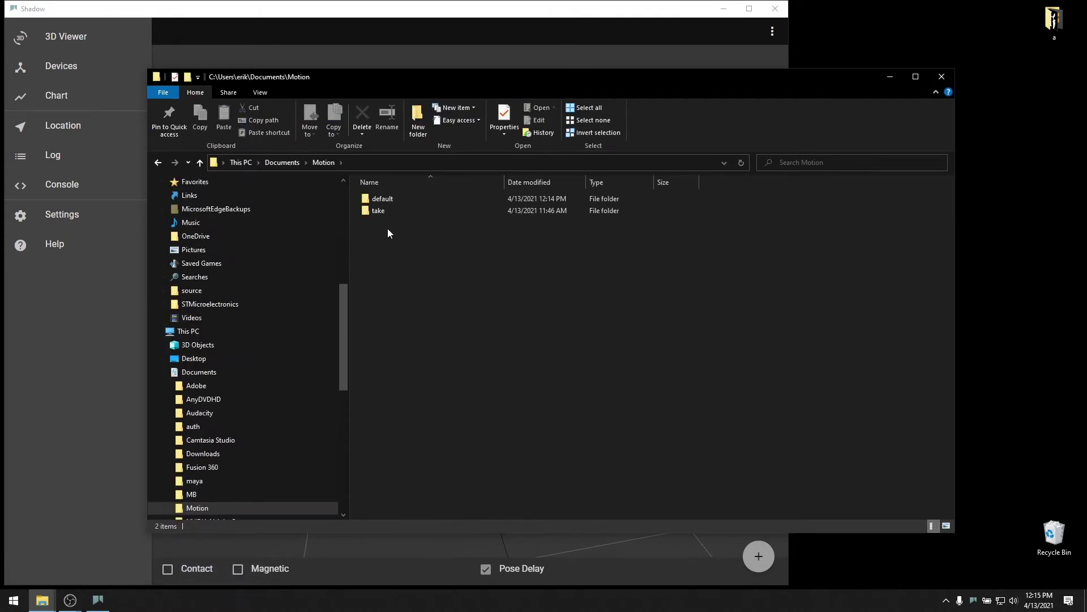
double_click(387, 210)
click(389, 198)
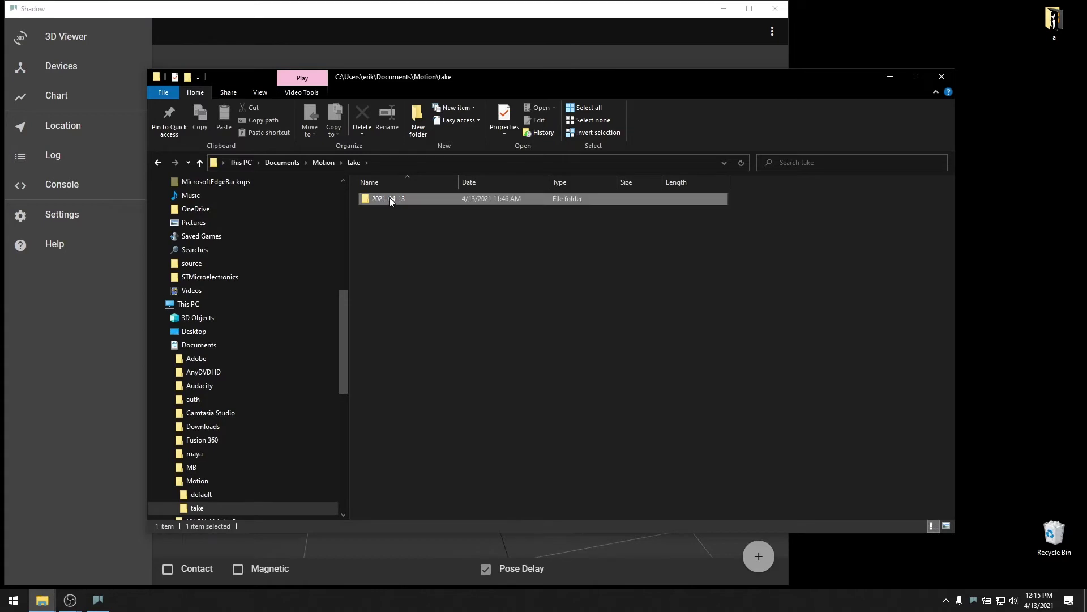
double_click(372, 198)
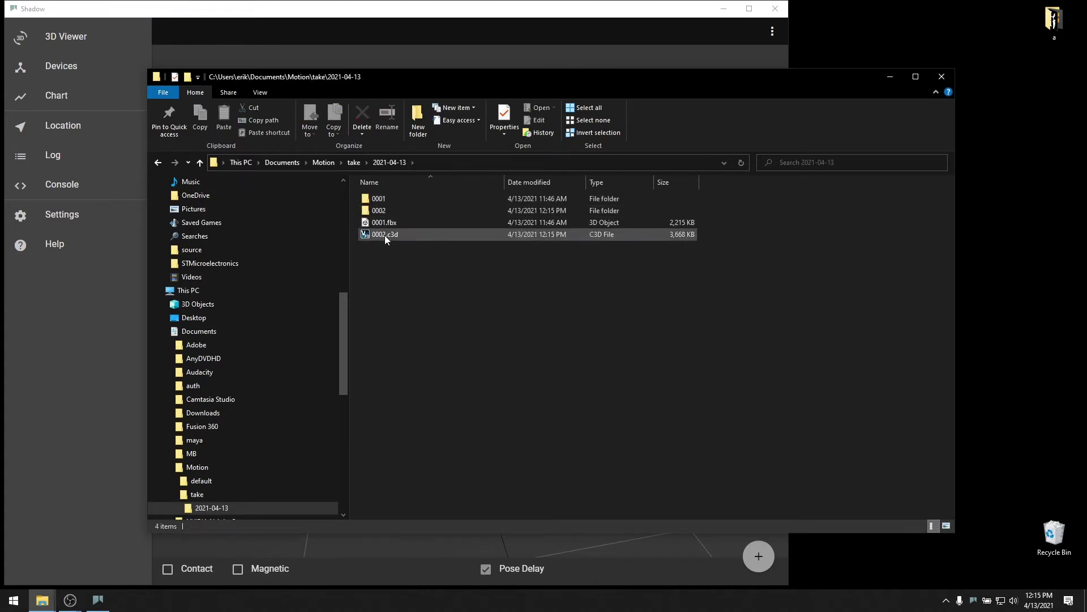
click(371, 237)
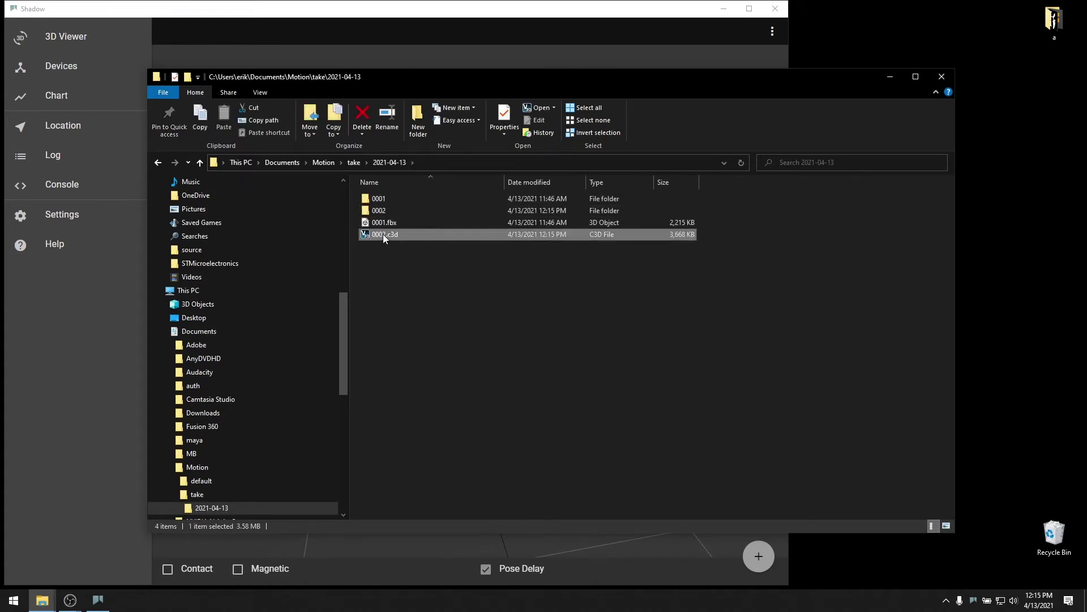
key(super)
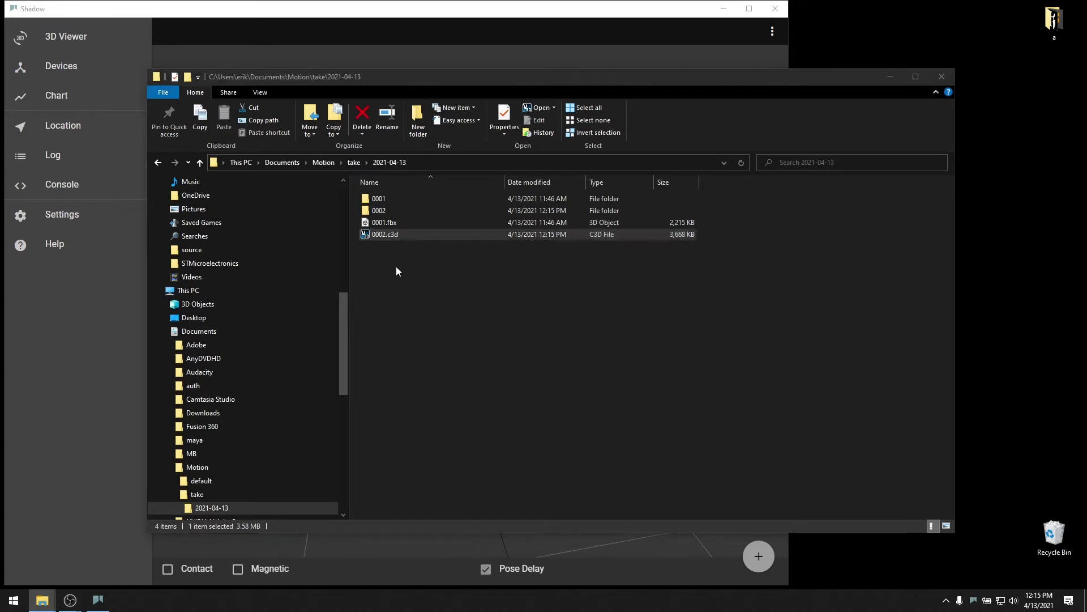
text(mokka)
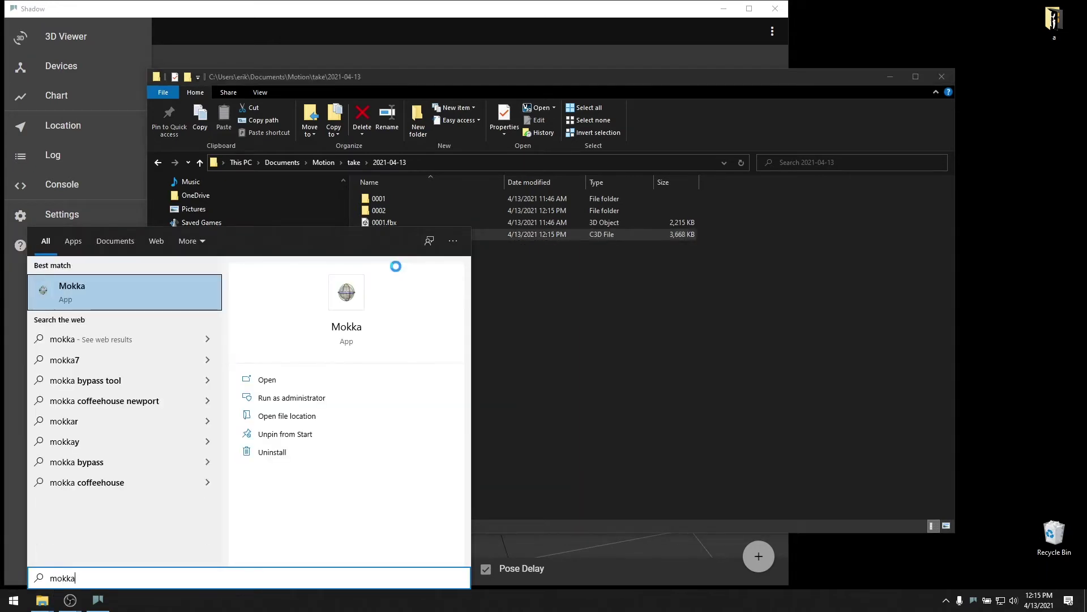
Step: Launch Mokka, drag 0002.c3d from Explorer into its Perspective view, and choose the Shadow model
key(Return)
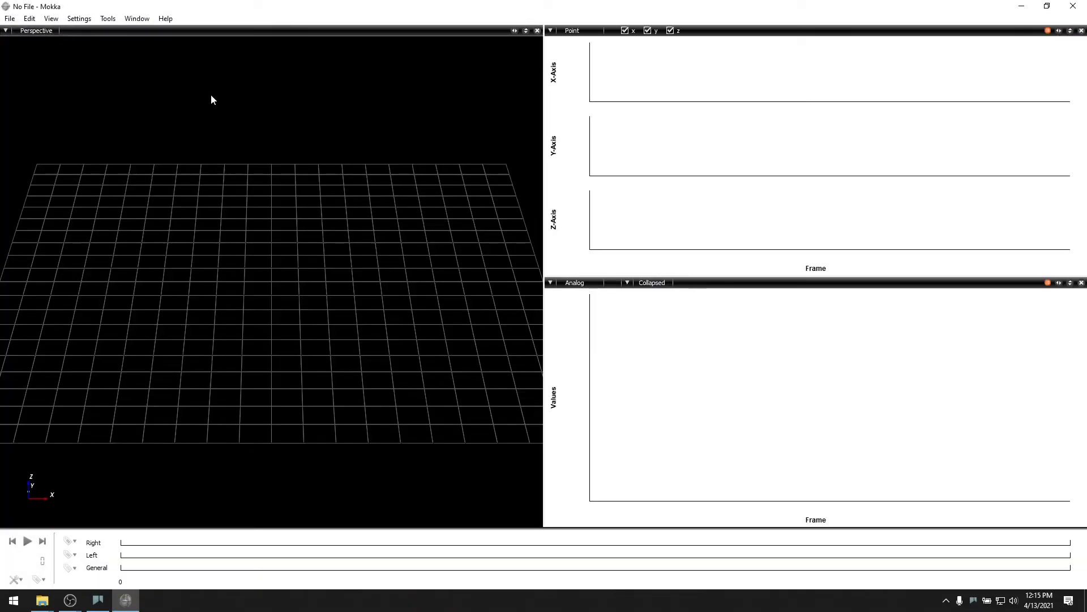
key(alt+Tab)
drag(379, 234, 64, 187)
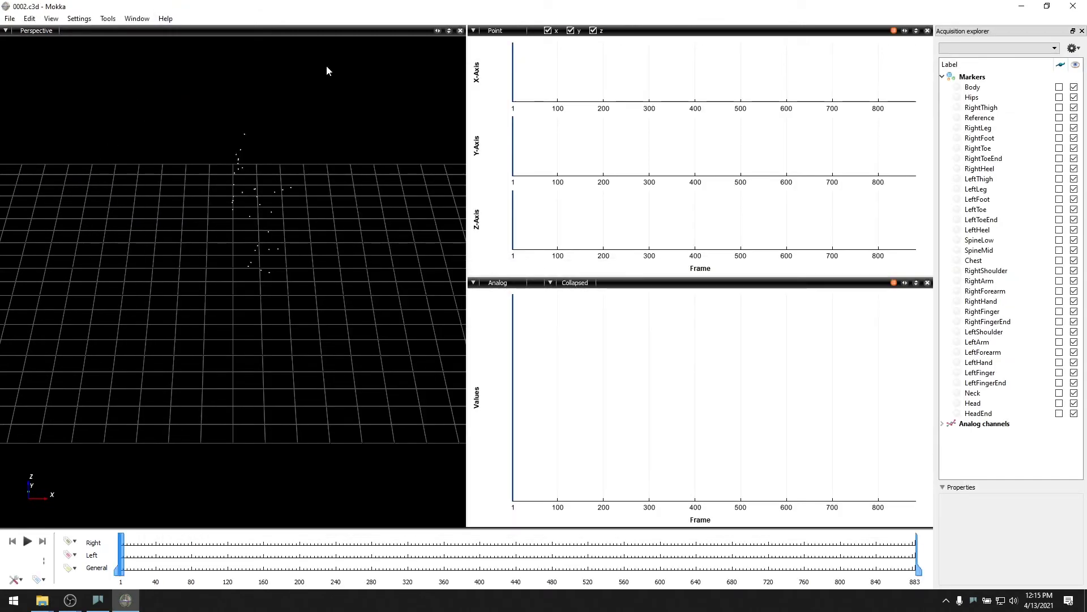
click(974, 59)
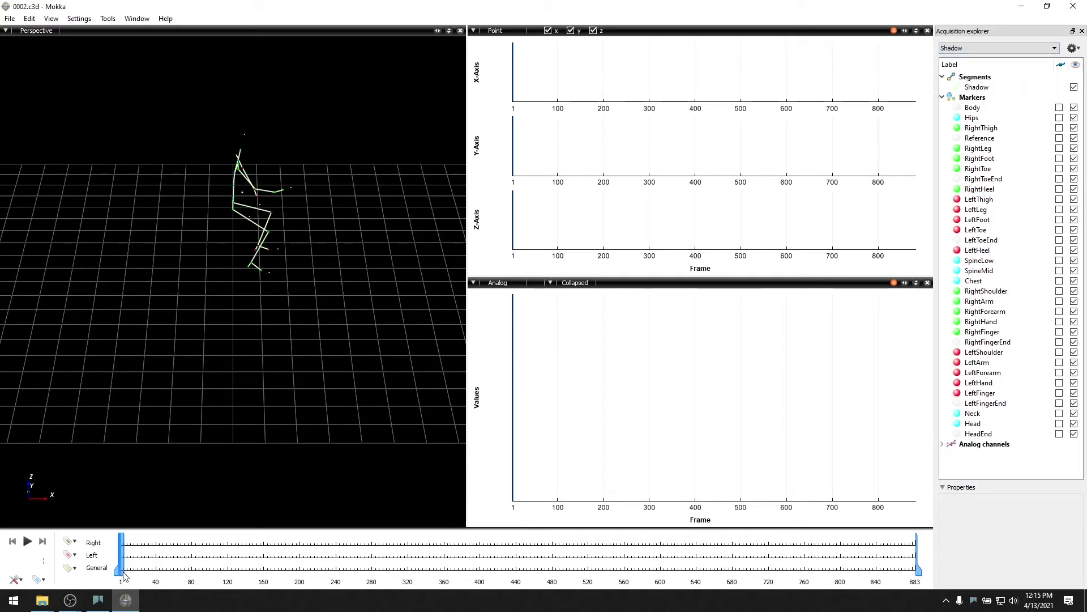
Step: Scrub the take past frame 243, orbit the skeleton view, and select the RightForearm marker
drag(121, 575, 341, 573)
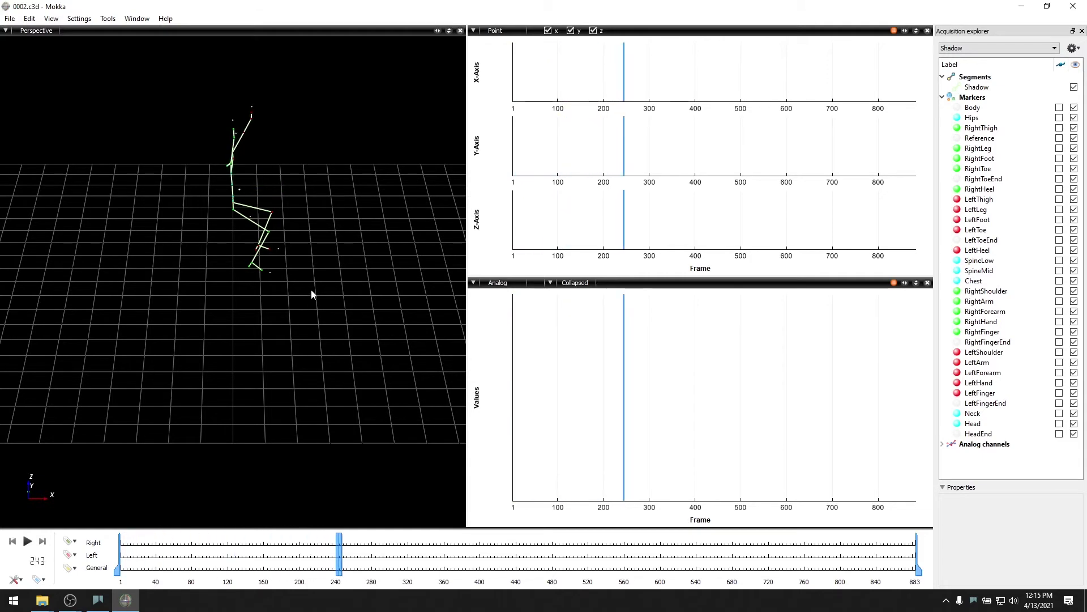
drag(311, 290, 265, 289)
drag(342, 538, 192, 574)
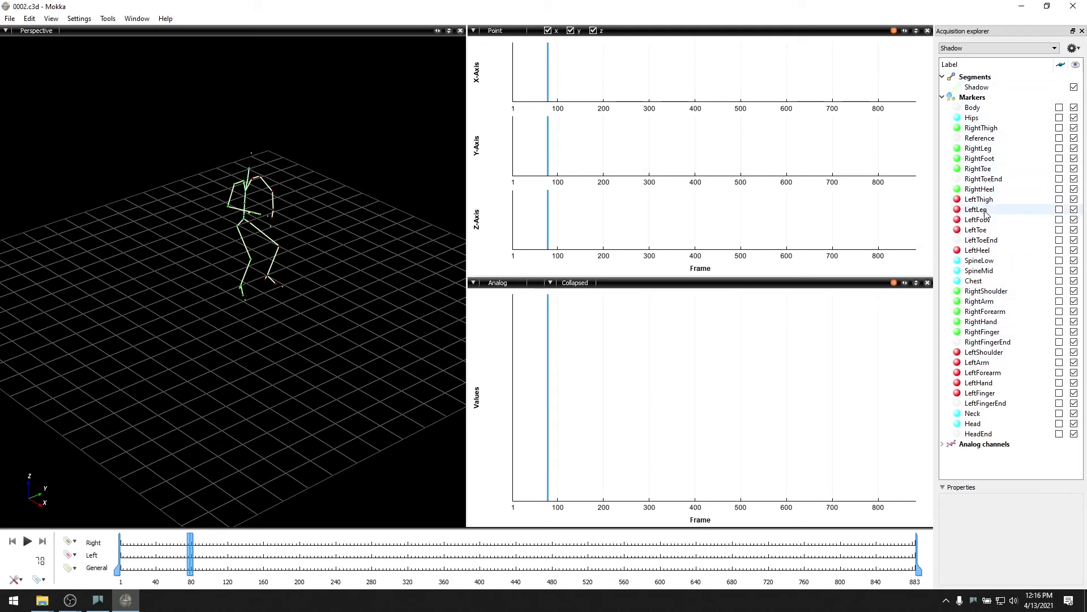
click(976, 313)
Step: Plot RightForearm's X, Y, Z positions on the Point plot and scrub to frame 558
drag(967, 311, 775, 204)
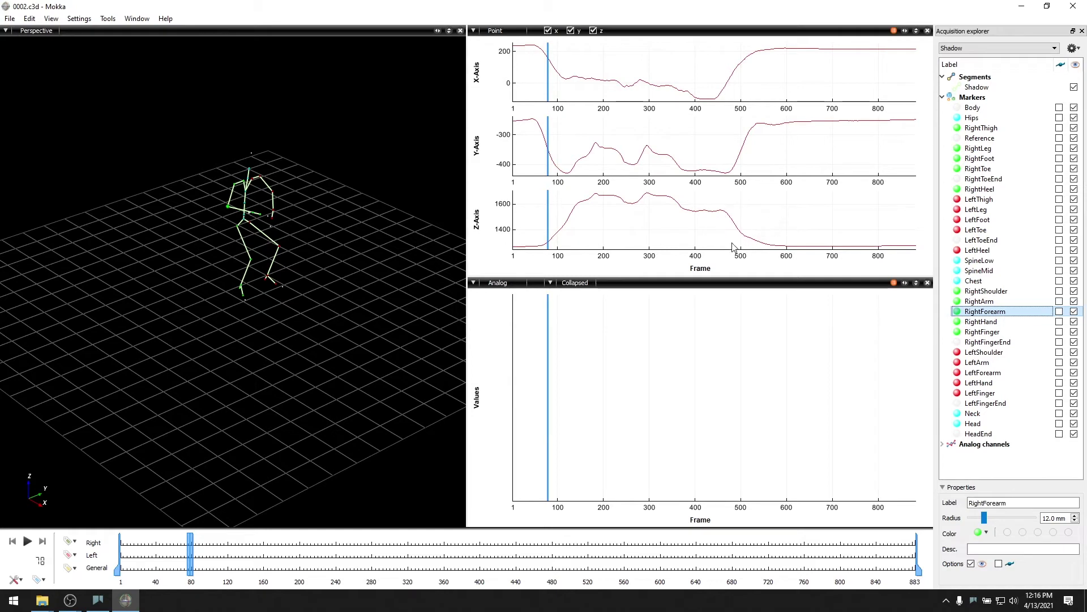
drag(193, 544, 624, 582)
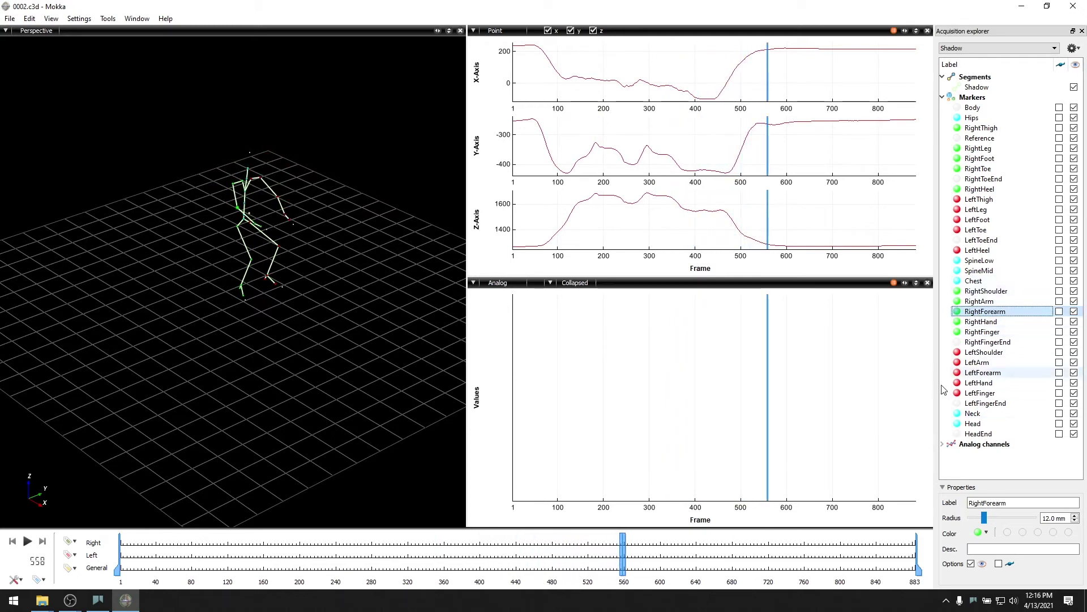
Step: Expand Analog channels and scroll through channels like Body_cw, Hips_Gqw and RightThigh_Gqw
click(944, 446)
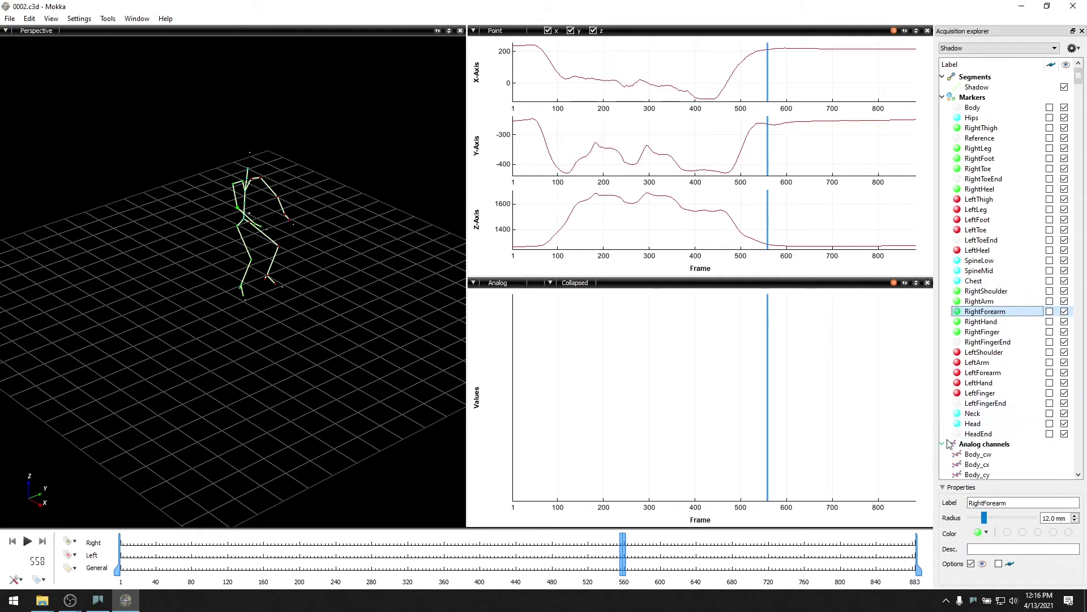
scroll(991, 364, down, 9)
scroll(990, 364, down, 2)
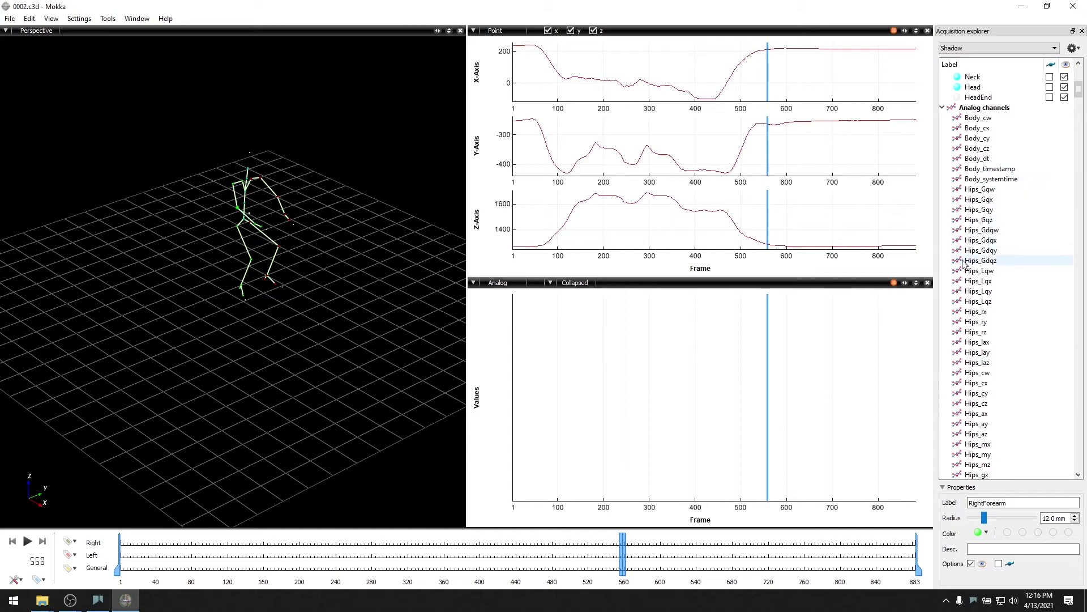
scroll(986, 322, down, 11)
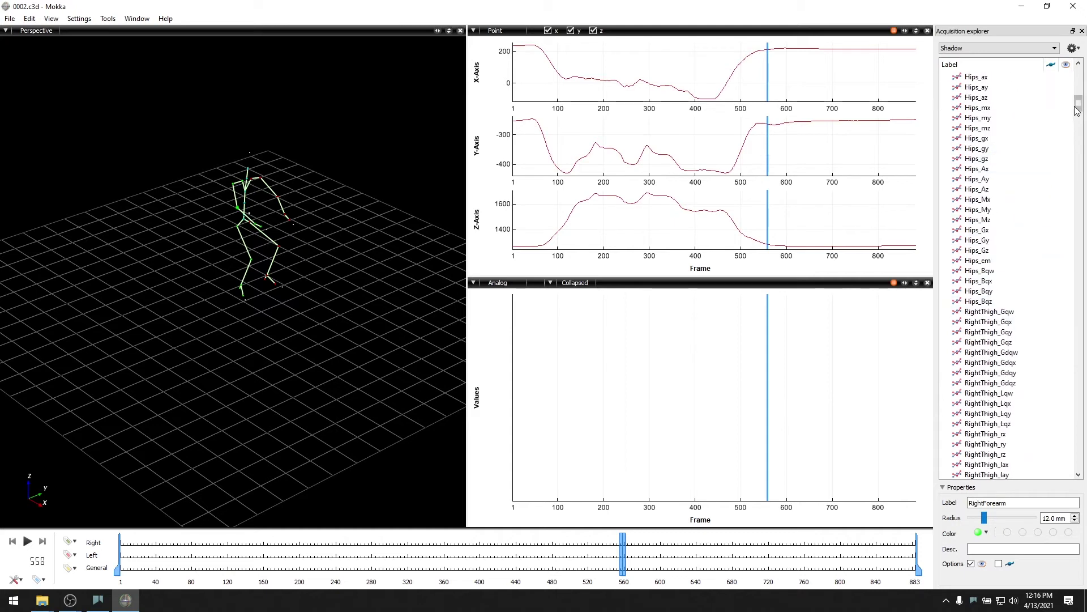
drag(1077, 111, 1086, 148)
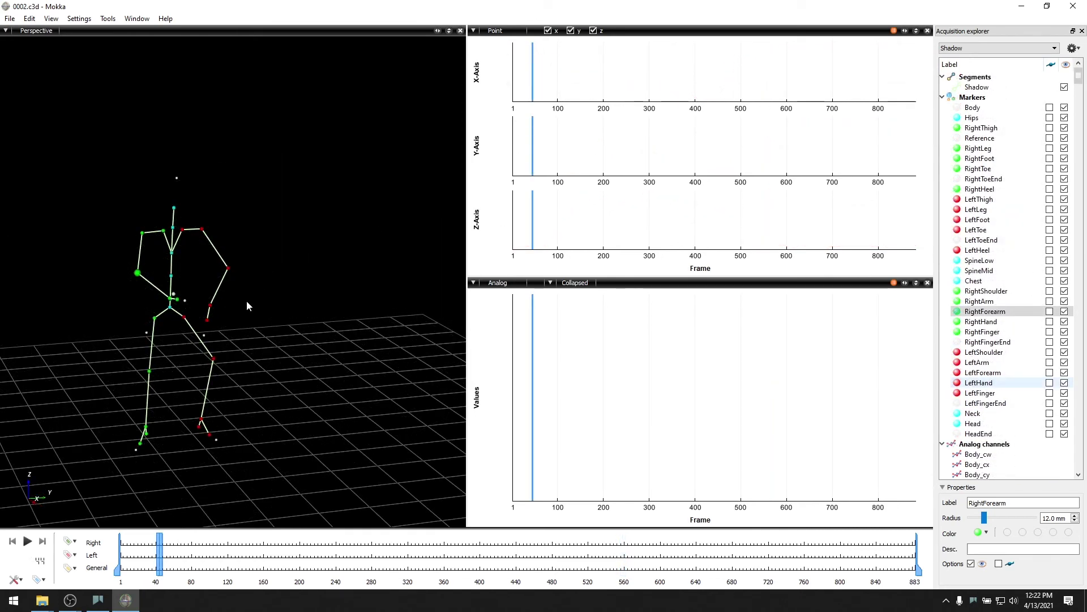
Step: Give the LeftHand marker a motion trail, plot its X, Y, Z positions, and play the take
click(210, 308)
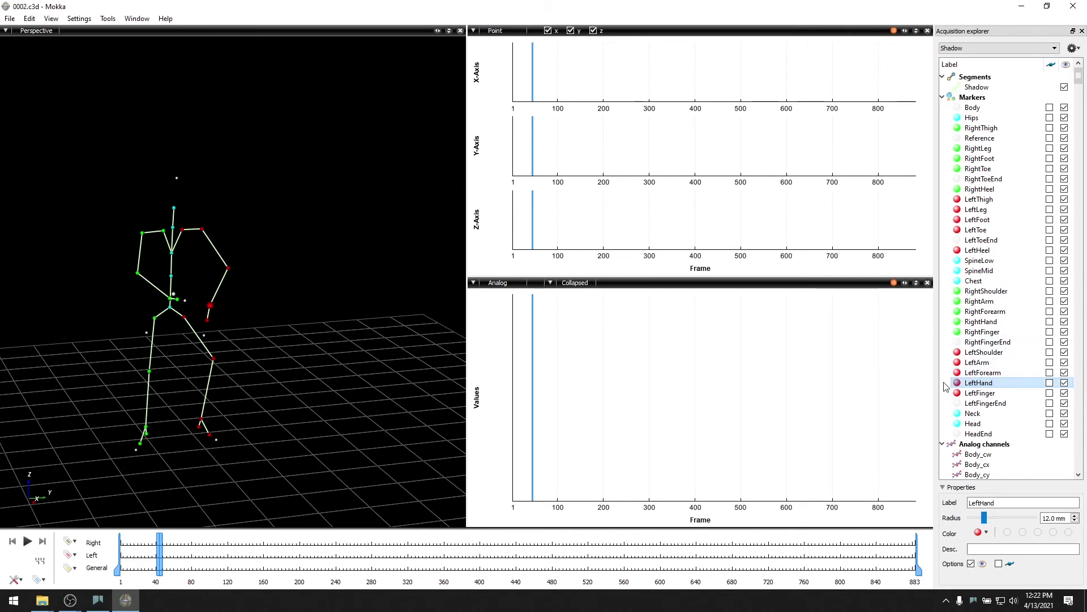
right_click(211, 309)
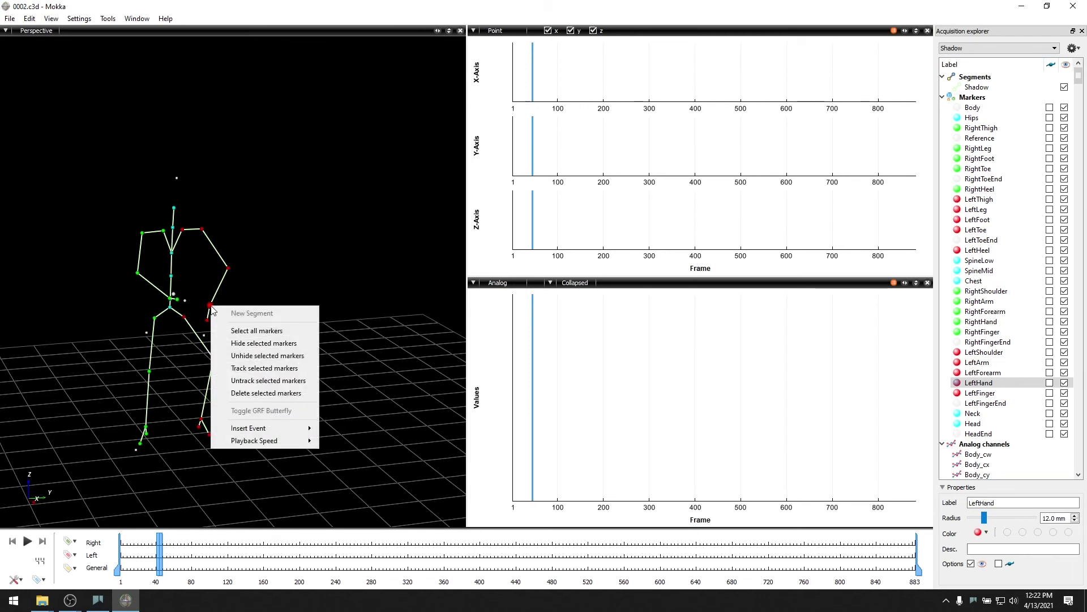
click(256, 368)
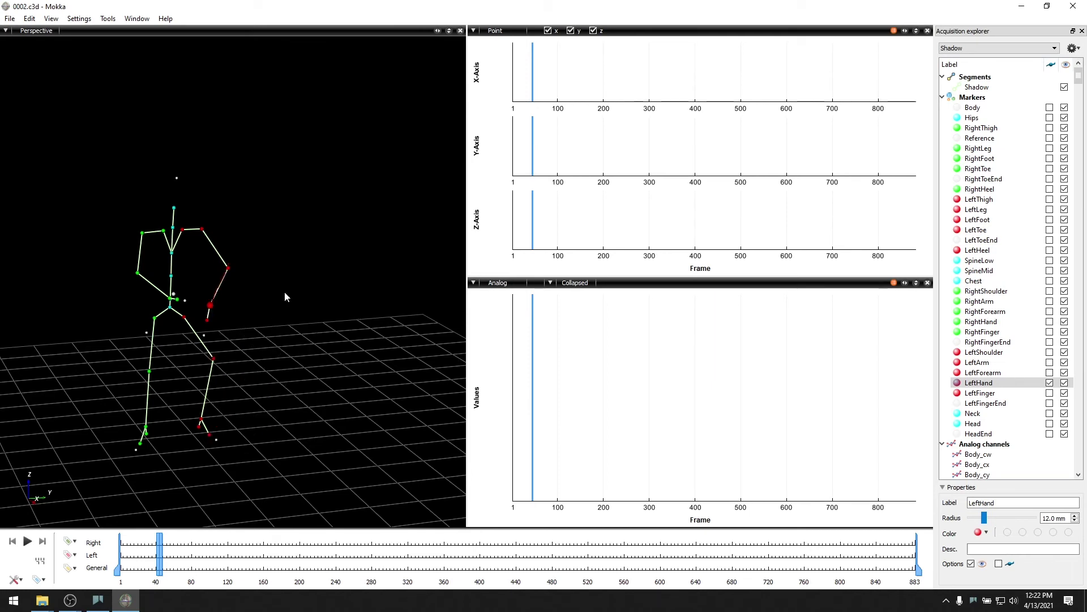
mouse_move(256, 310)
mouse_down()
mouse_move(283, 308)
mouse_move(270, 339)
mouse_move(256, 328)
mouse_up()
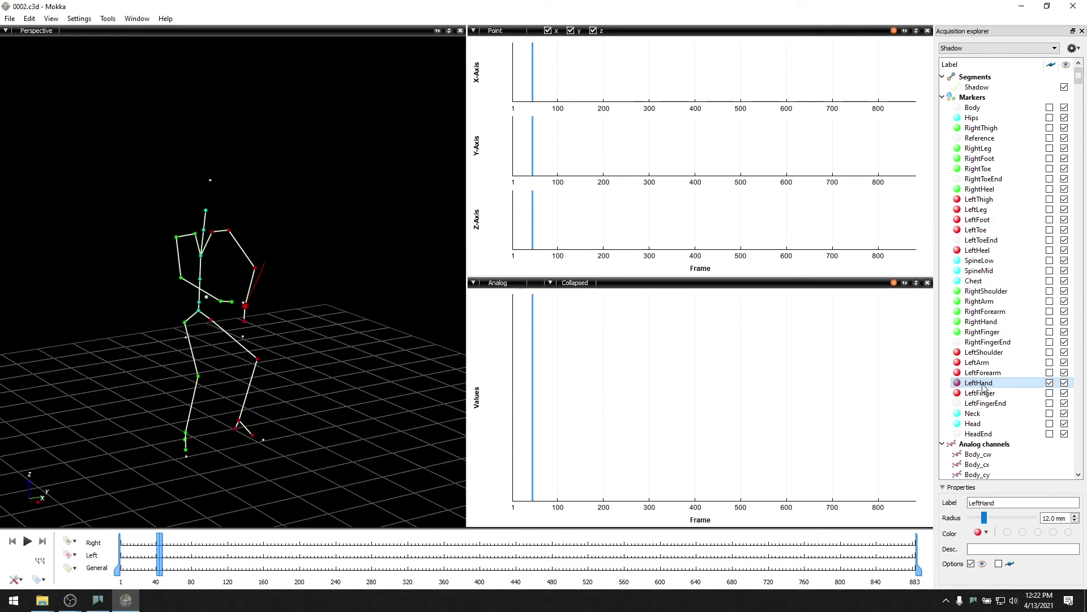
mouse_move(985, 385)
mouse_down()
mouse_move(844, 280)
mouse_move(747, 164)
mouse_move(765, 165)
mouse_up()
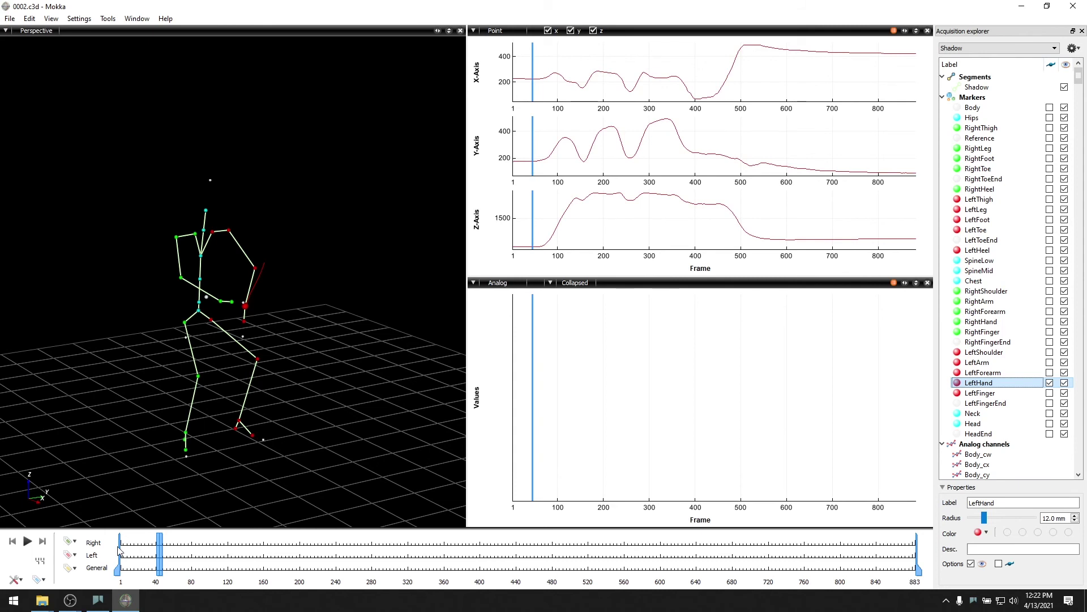
click(25, 545)
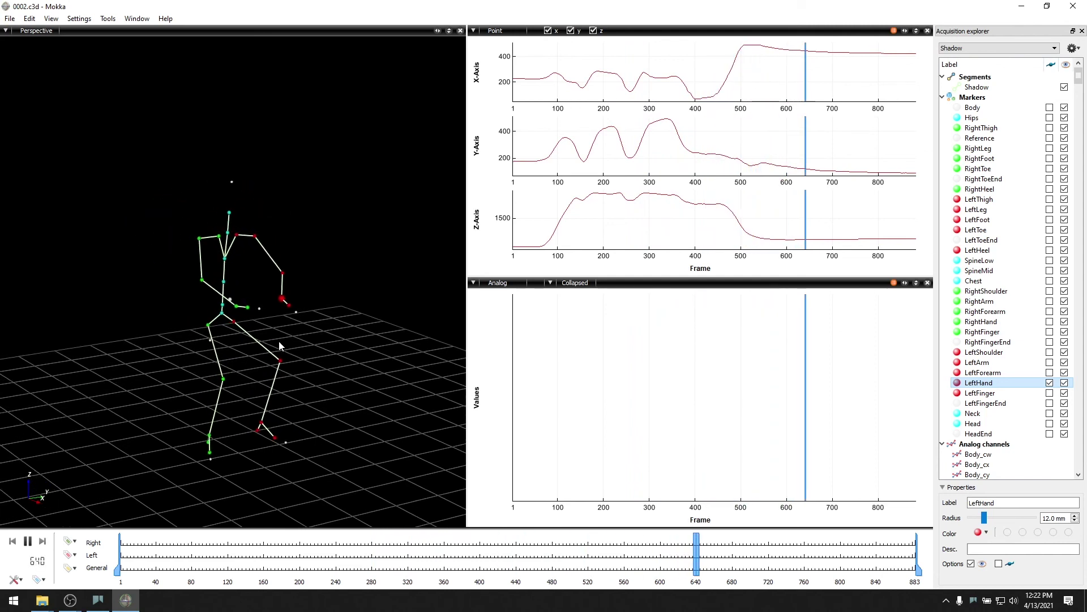
right_click(249, 328)
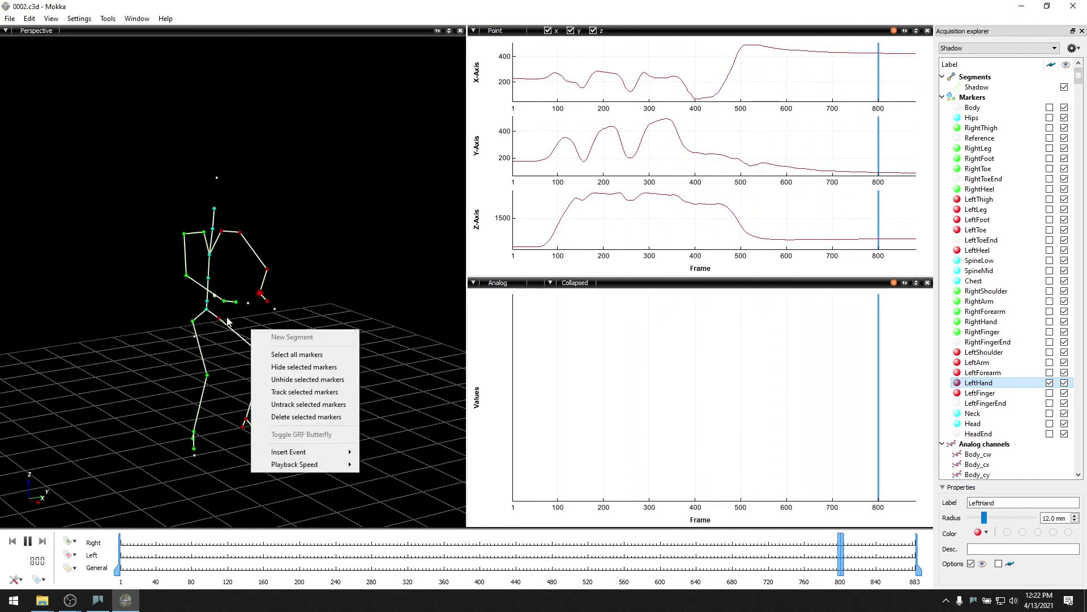
click(224, 321)
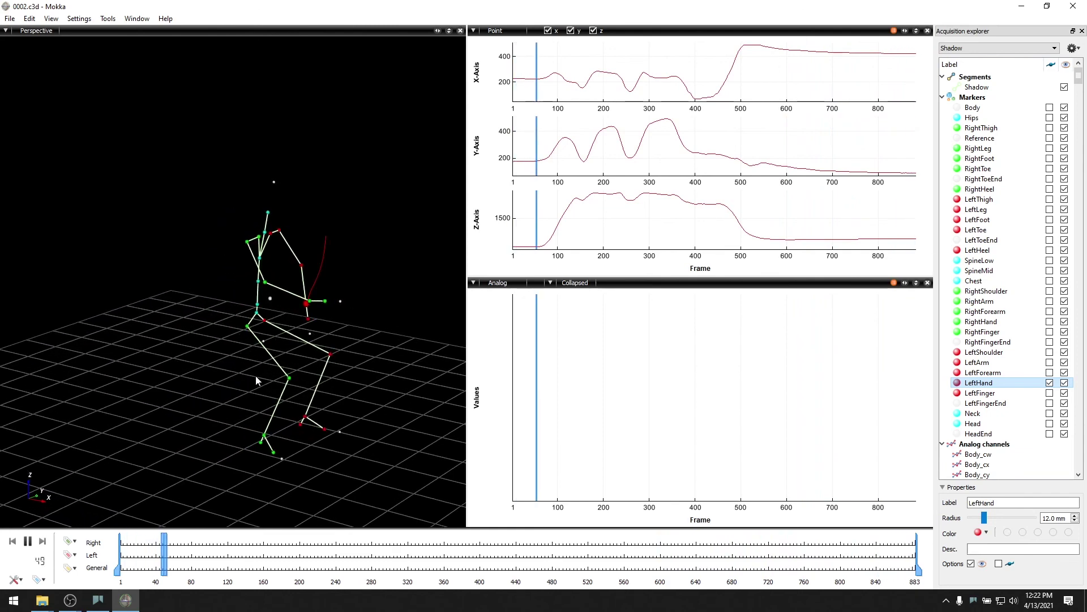